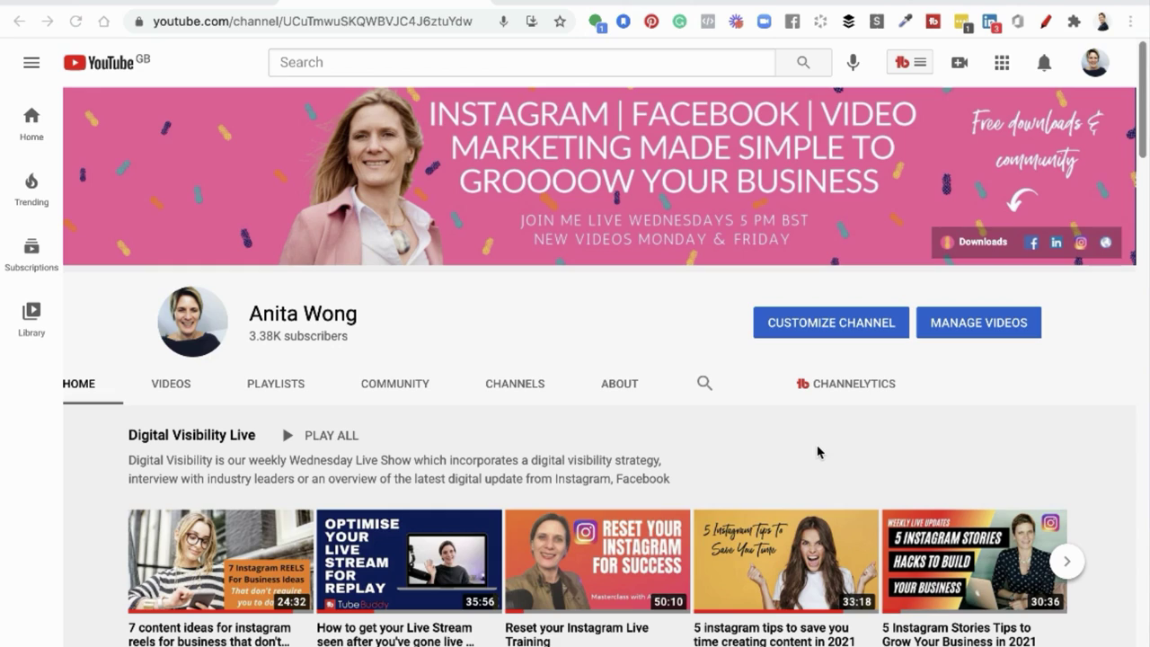
- Open the '7 content ideas for instagram reels' video from the Digital Visibility Live row
{"action": "scroll", "coordinate": [818, 452], "scroll_direction": "down", "scroll_amount": 3}
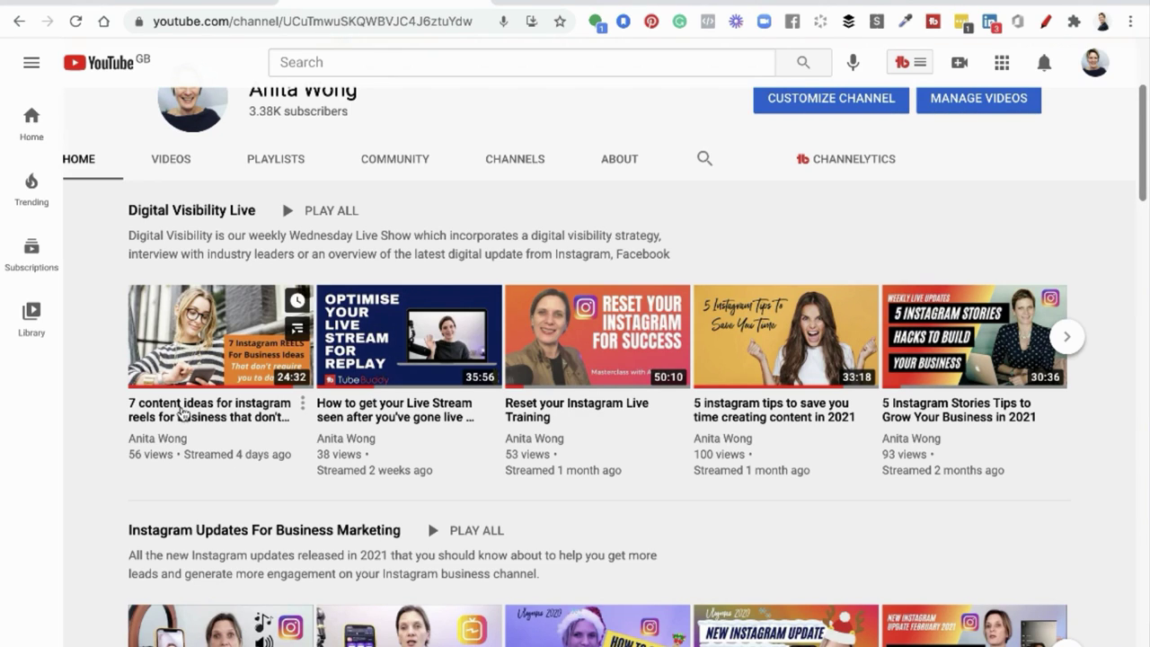
{"action": "left_click", "coordinate": [181, 412]}
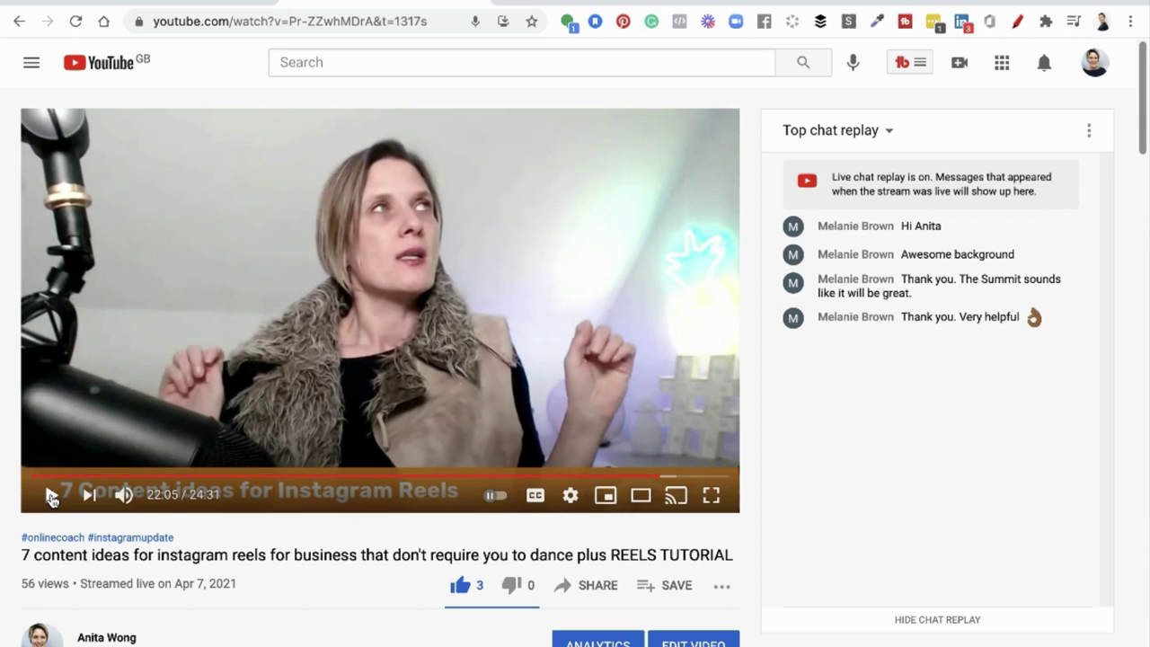
{"action": "scroll", "coordinate": [51, 498], "scroll_direction": "down", "scroll_amount": 3}
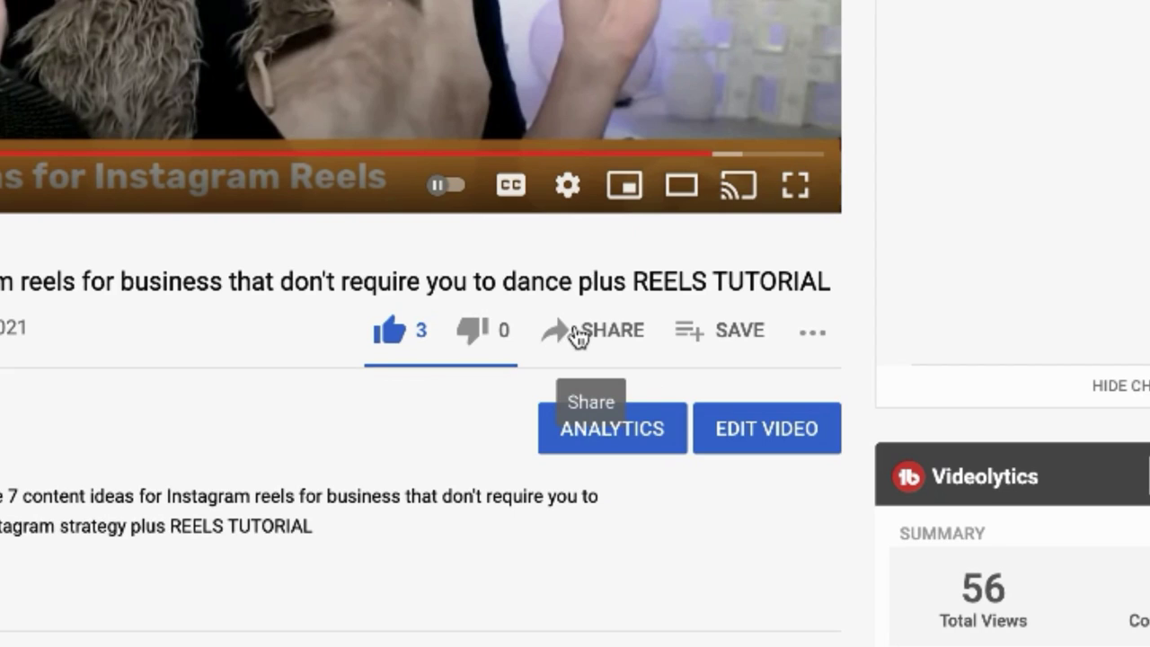
- Share the Instagram reels video to Facebook from YouTube's Share dialog
{"action": "left_click", "coordinate": [577, 334]}
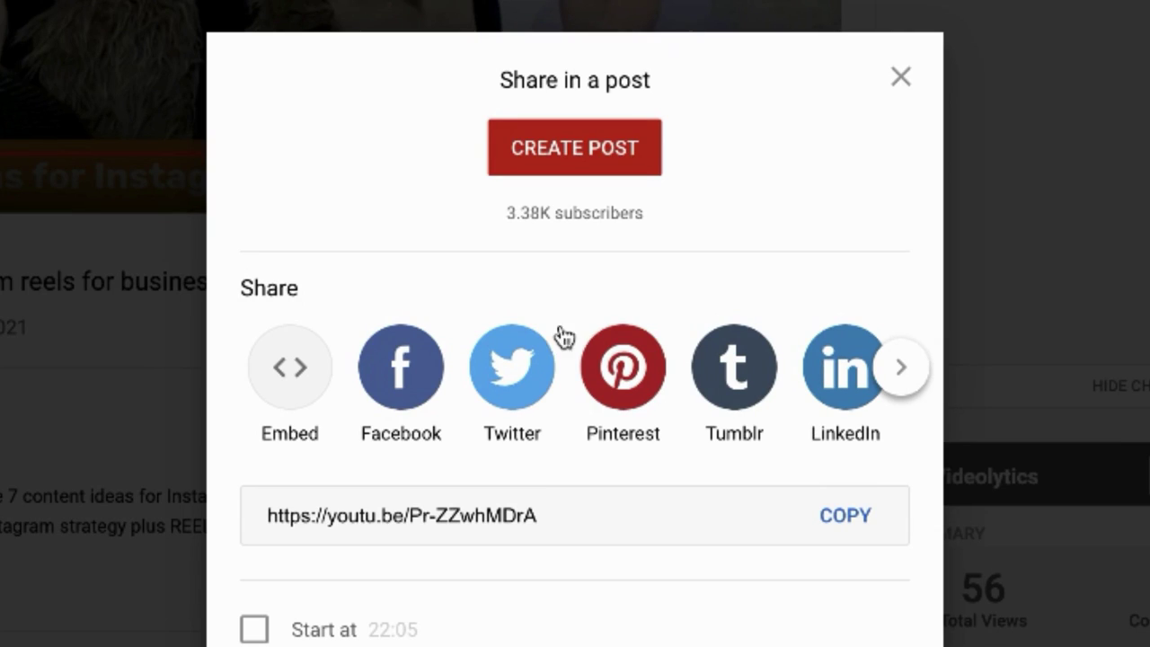
{"action": "left_click", "coordinate": [406, 376]}
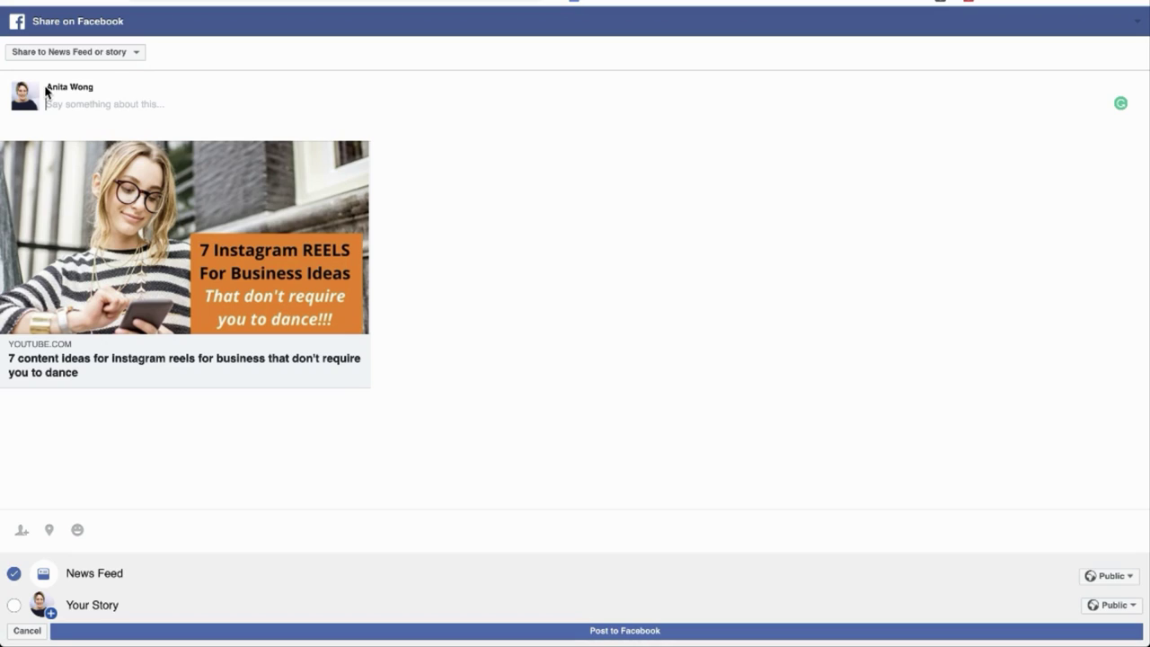
- Set the share destination to Your Story only, unticking News Feed
{"action": "left_click", "coordinate": [133, 56]}
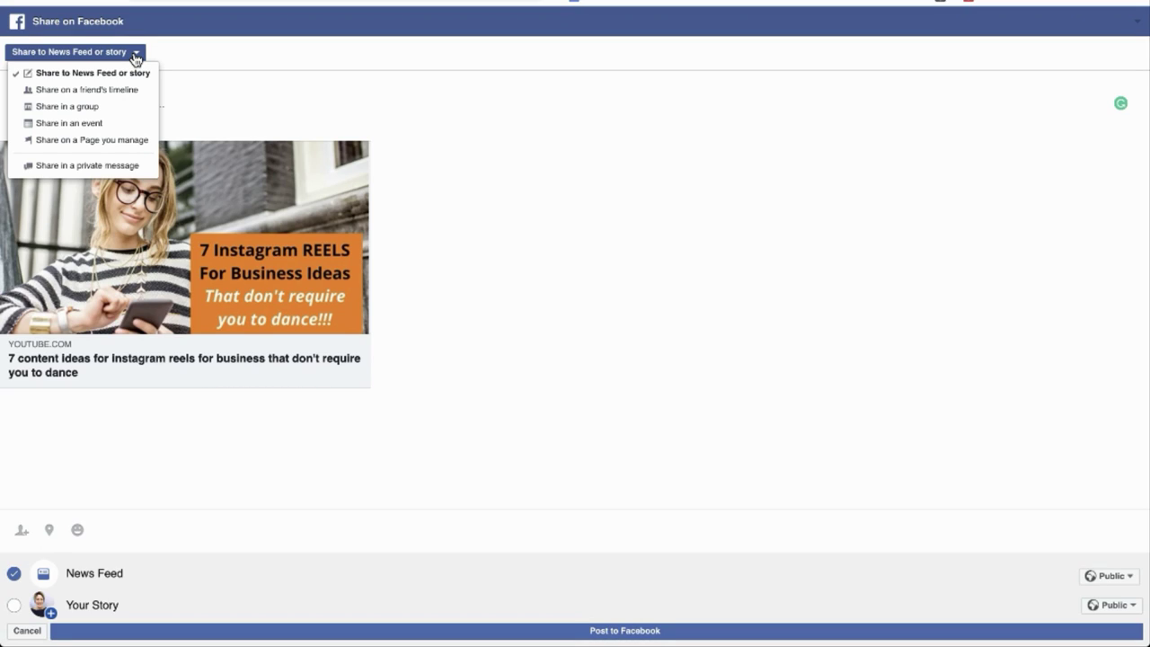
{"action": "left_click", "coordinate": [134, 57]}
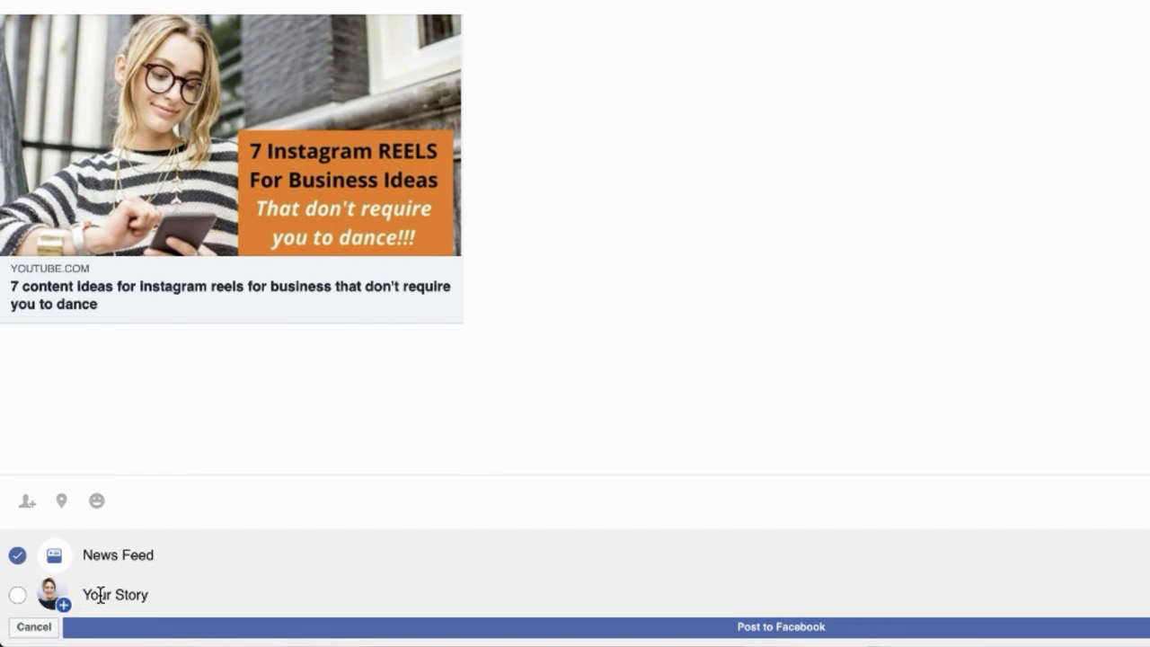
{"action": "left_click", "coordinate": [18, 596]}
{"action": "left_click", "coordinate": [19, 557]}
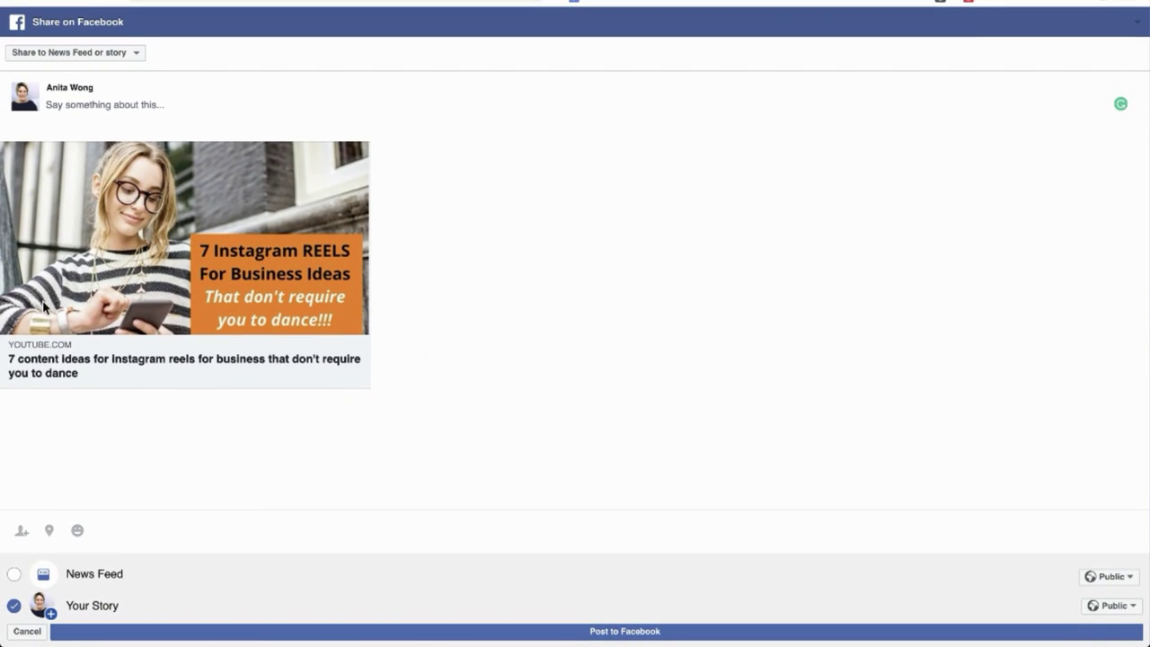
{"action": "left_click", "coordinate": [70, 104]}
- Type the caption 'Check out my video, just click on the image', then clear it for rewriting
{"action": "type", "text": "Check out my video, just click on the image 👇"}
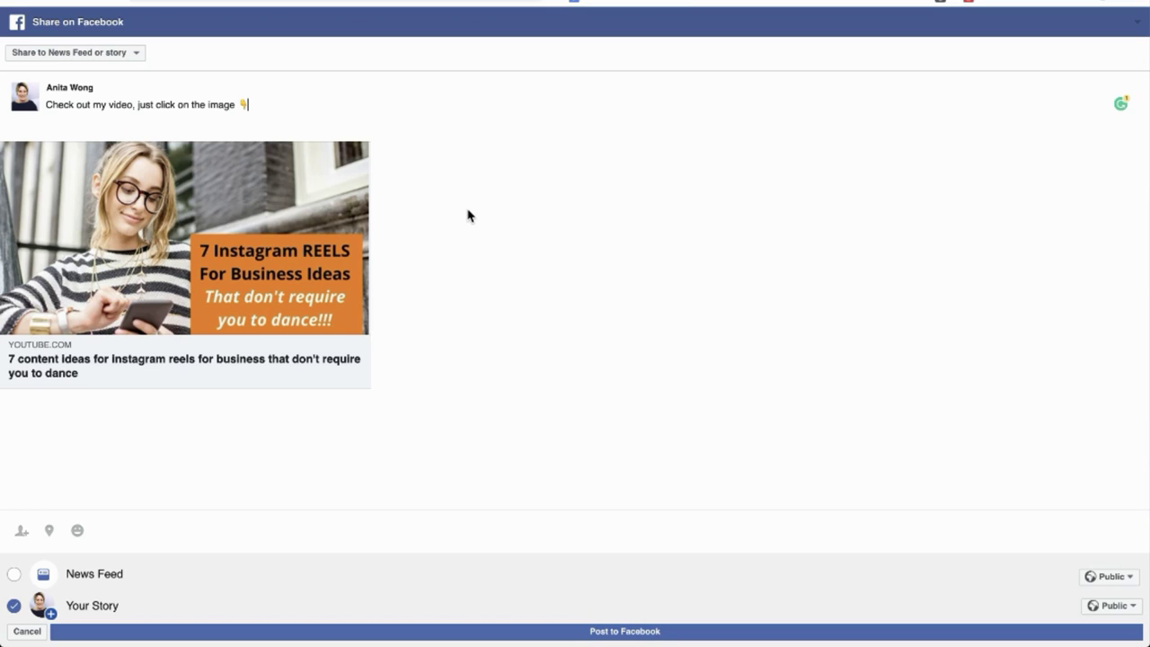
{"action": "key", "text": "ctrl+a"}
{"action": "key", "text": "BackSpace"}
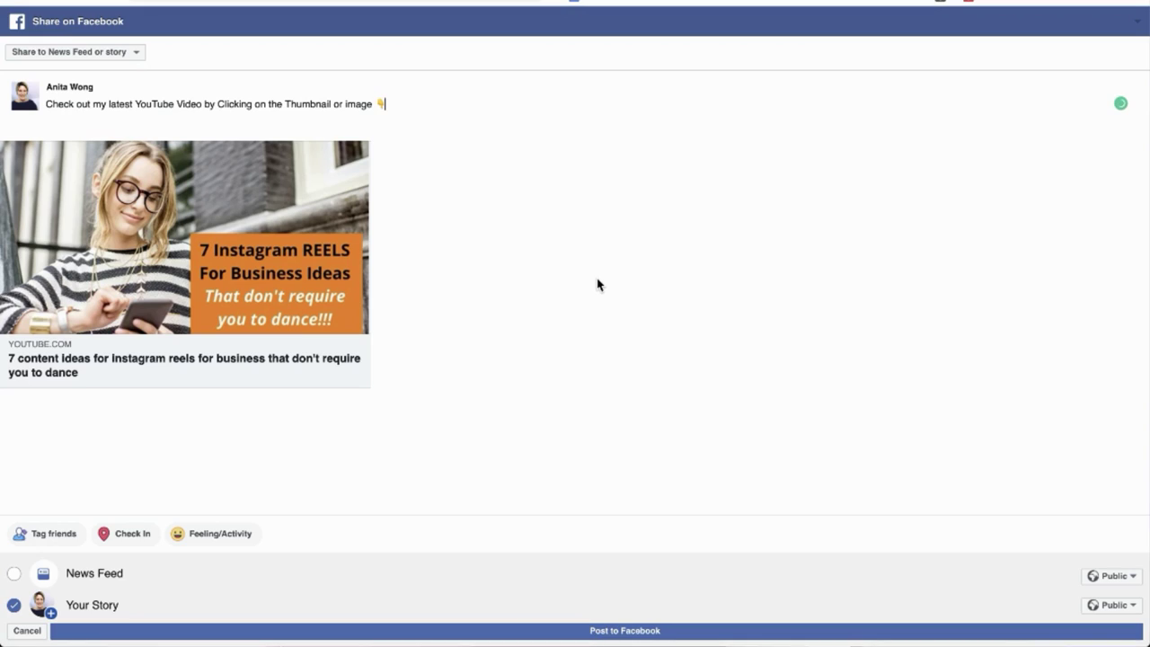
- Reopen the video's Facebook share window and post it to Your Story
{"action": "key", "text": "super+w"}
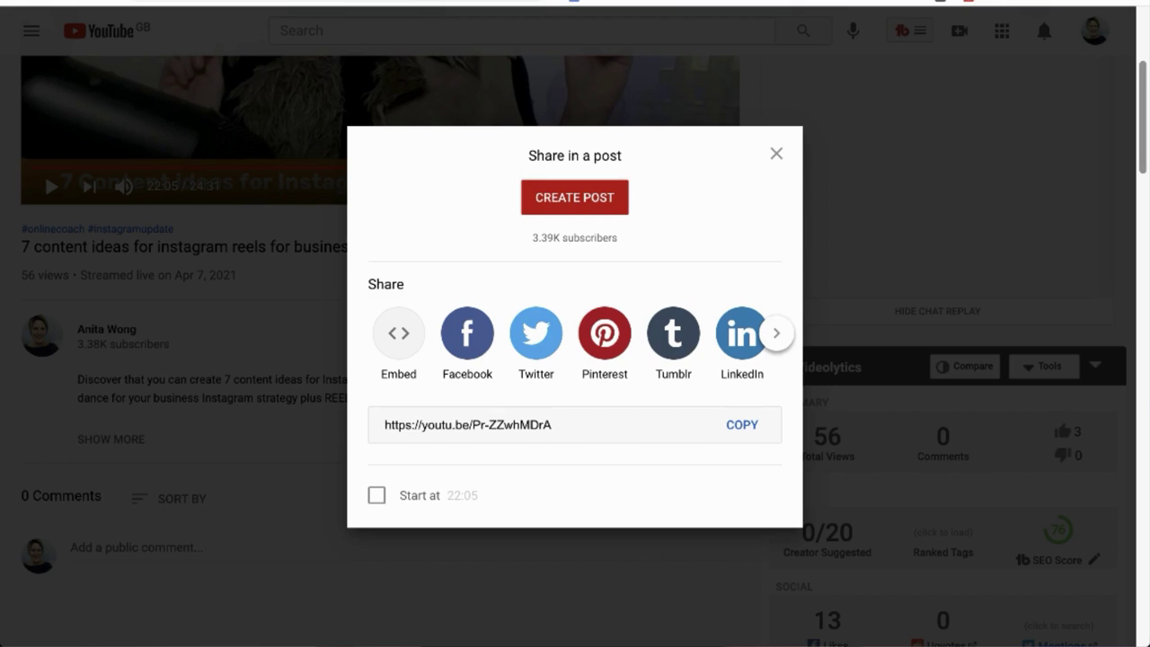
{"action": "left_click", "coordinate": [467, 348]}
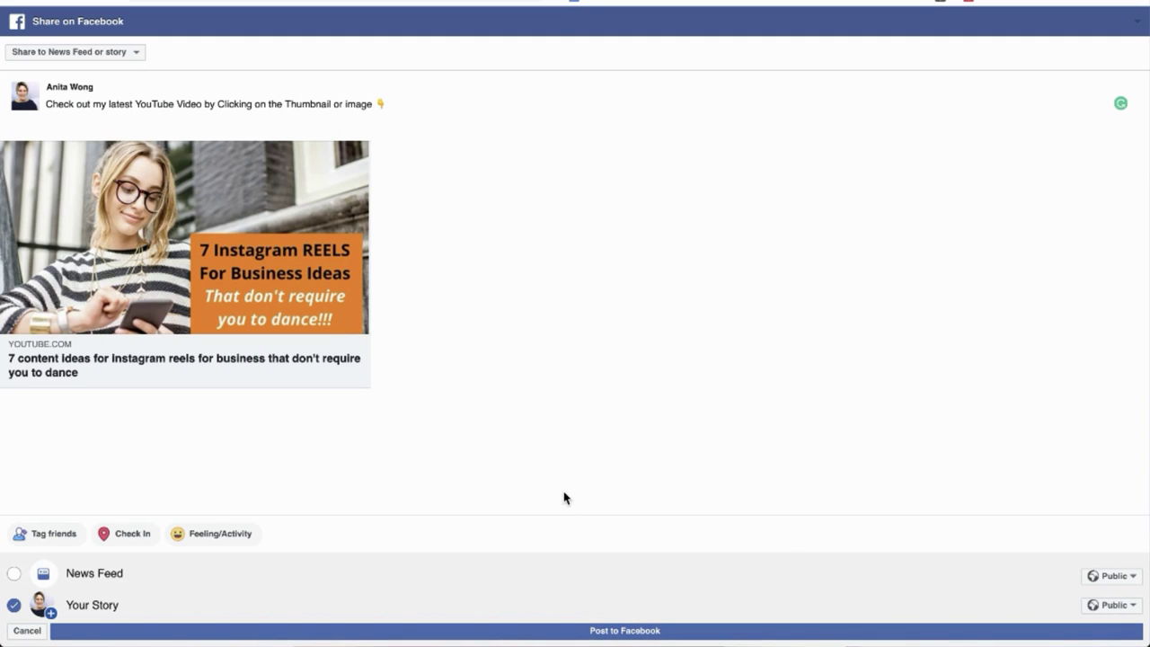
{"action": "left_click", "coordinate": [562, 629]}
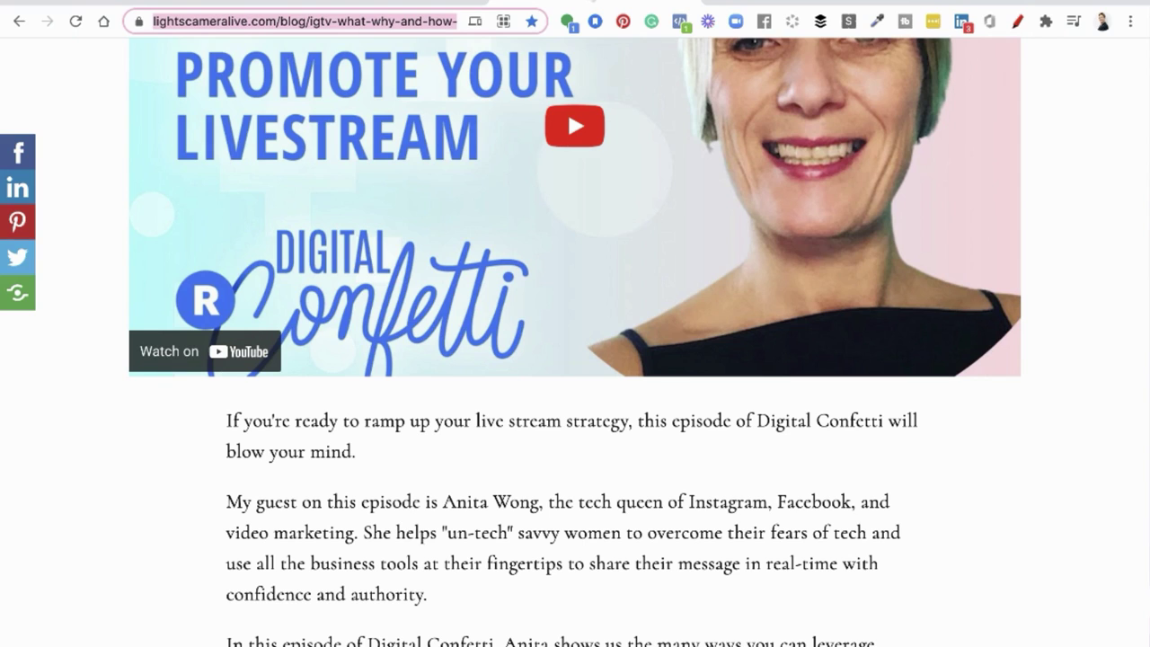
{"action": "scroll", "coordinate": [623, 182], "scroll_direction": "up", "scroll_amount": 7}
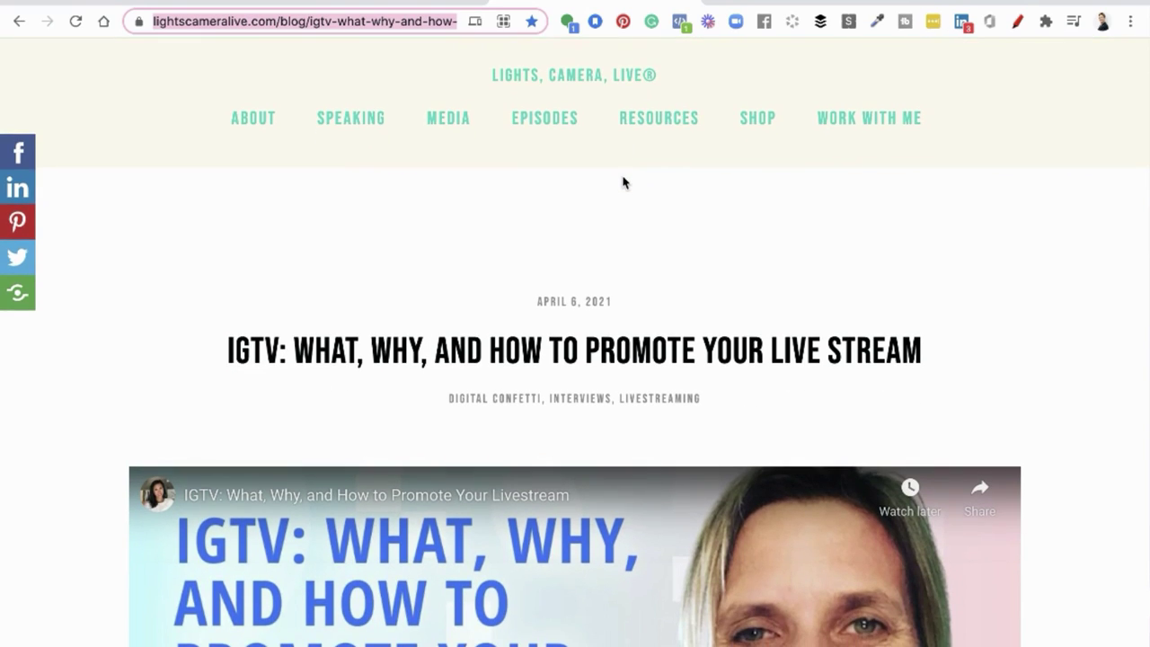
{"action": "scroll", "coordinate": [624, 182], "scroll_direction": "down", "scroll_amount": 4}
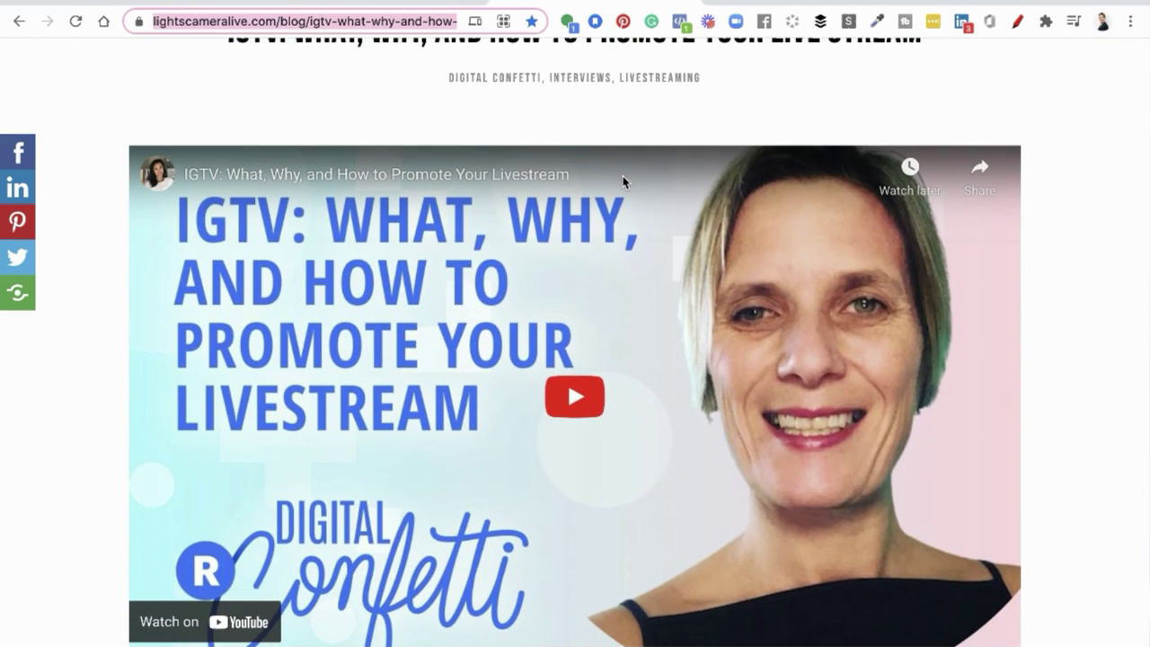
{"action": "scroll", "coordinate": [623, 176], "scroll_direction": "down", "scroll_amount": 6}
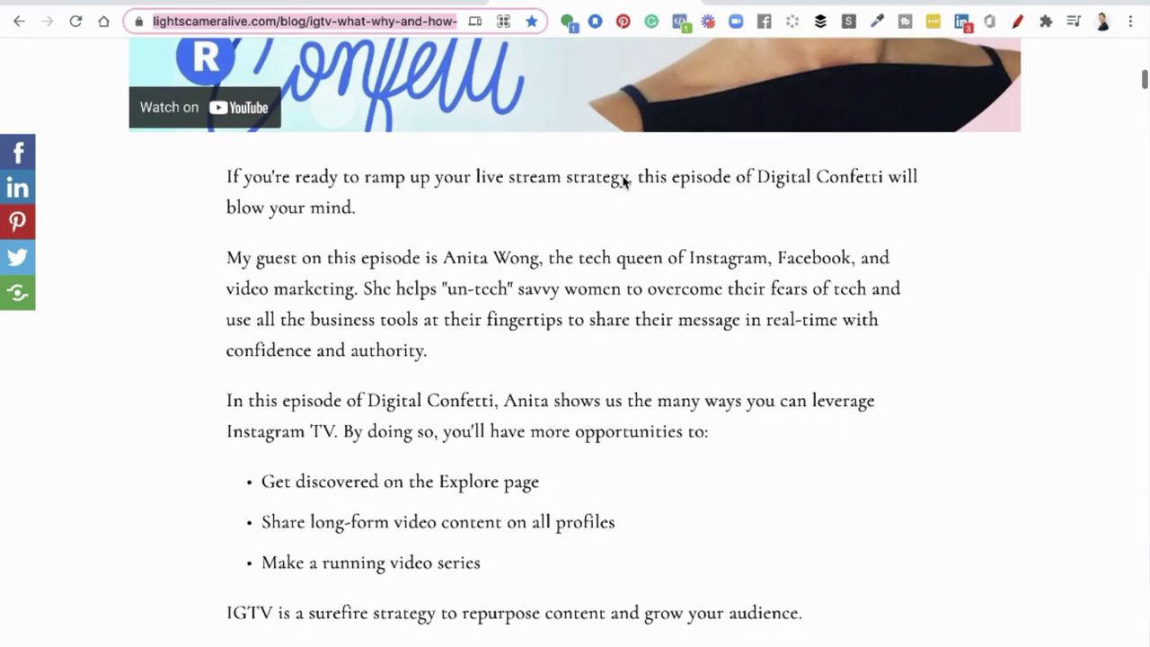
{"action": "scroll", "coordinate": [624, 182], "scroll_direction": "up", "scroll_amount": 10}
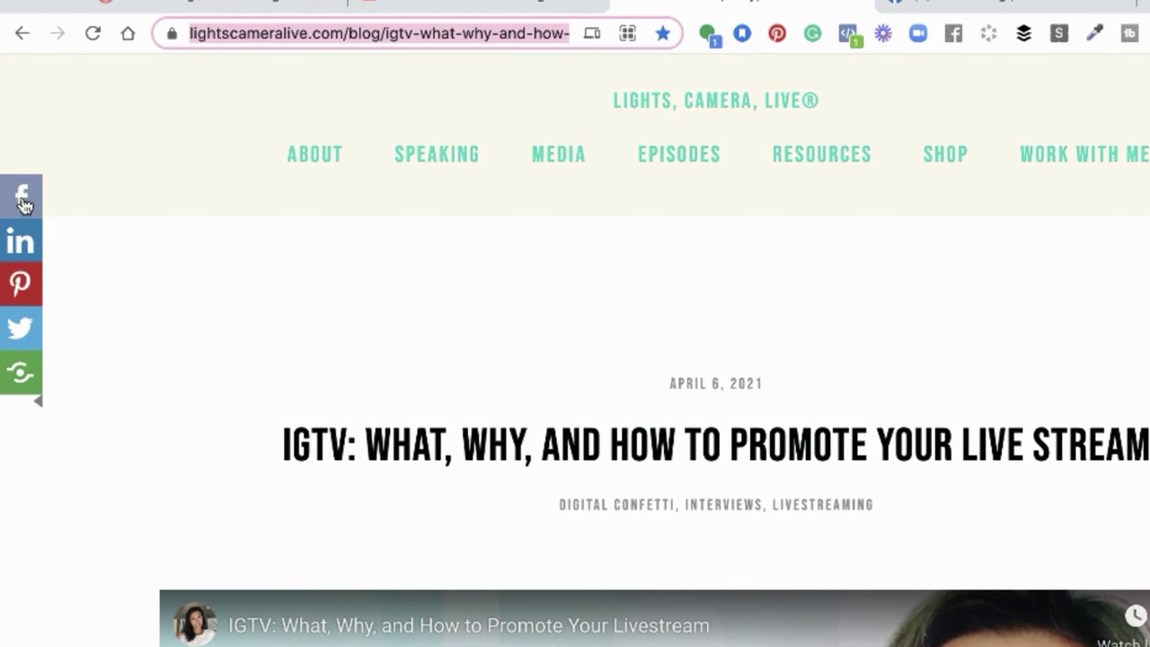
- Share the IGTV blog post to Facebook, targeting Your Story instead of News Feed
{"action": "left_click", "coordinate": [22, 198]}
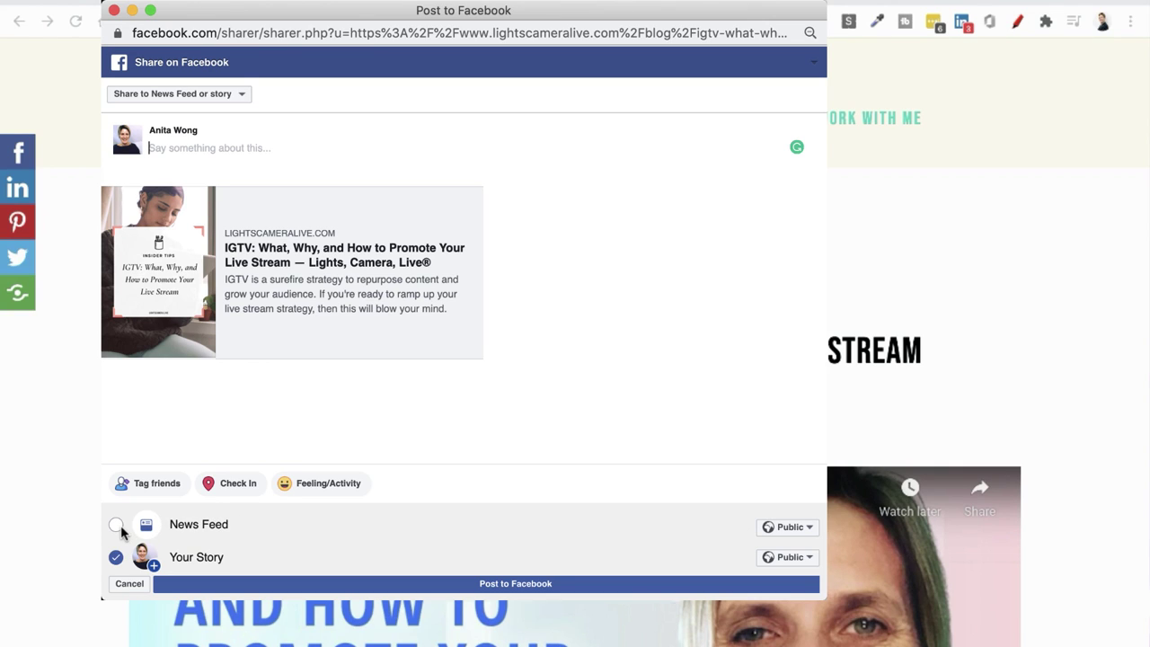
{"action": "left_click", "coordinate": [117, 525]}
{"action": "left_click", "coordinate": [114, 558]}
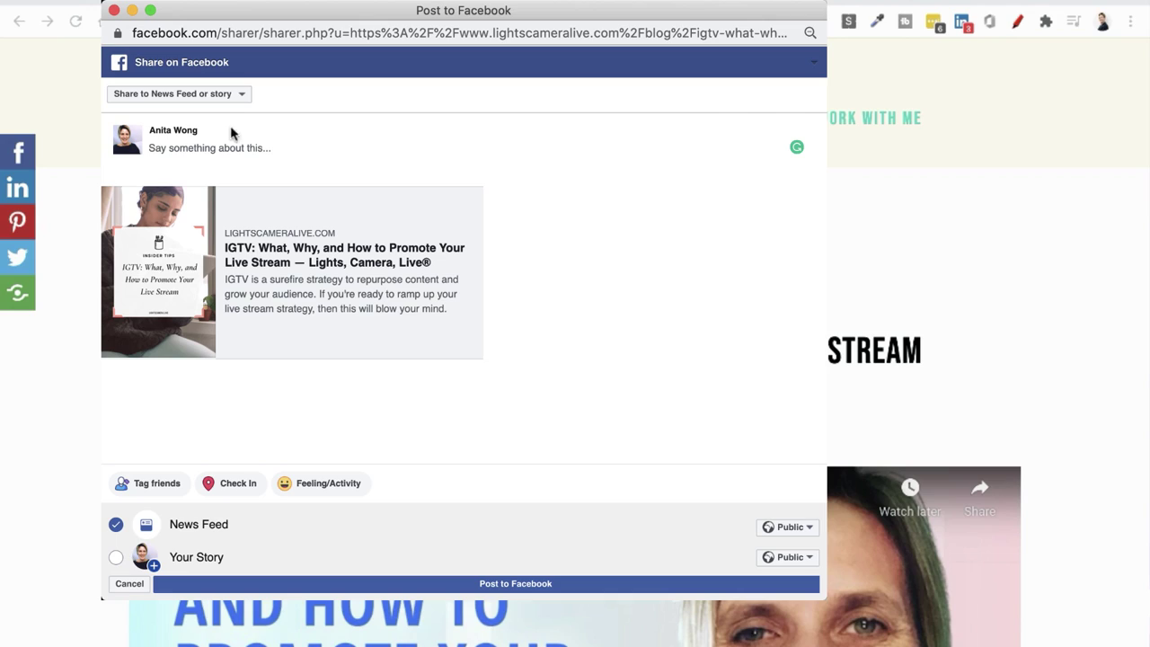
{"action": "left_click", "coordinate": [116, 556]}
- Caption it 'Check out my latest speaker slot with…', naming the host, add 👇, and post
{"action": "left_click", "coordinate": [208, 156]}
{"action": "type", "text": "Check out my latest speaker slot with Stephanie Liu and read the how to blog"}
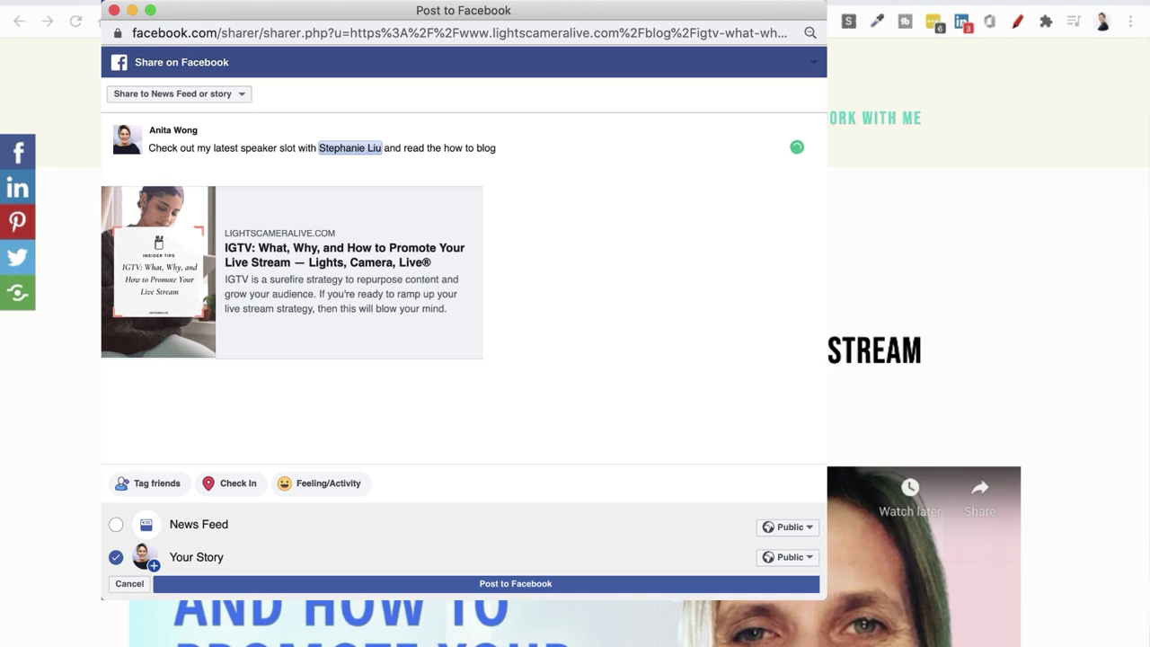
{"action": "key", "text": "ctrl+super+space"}
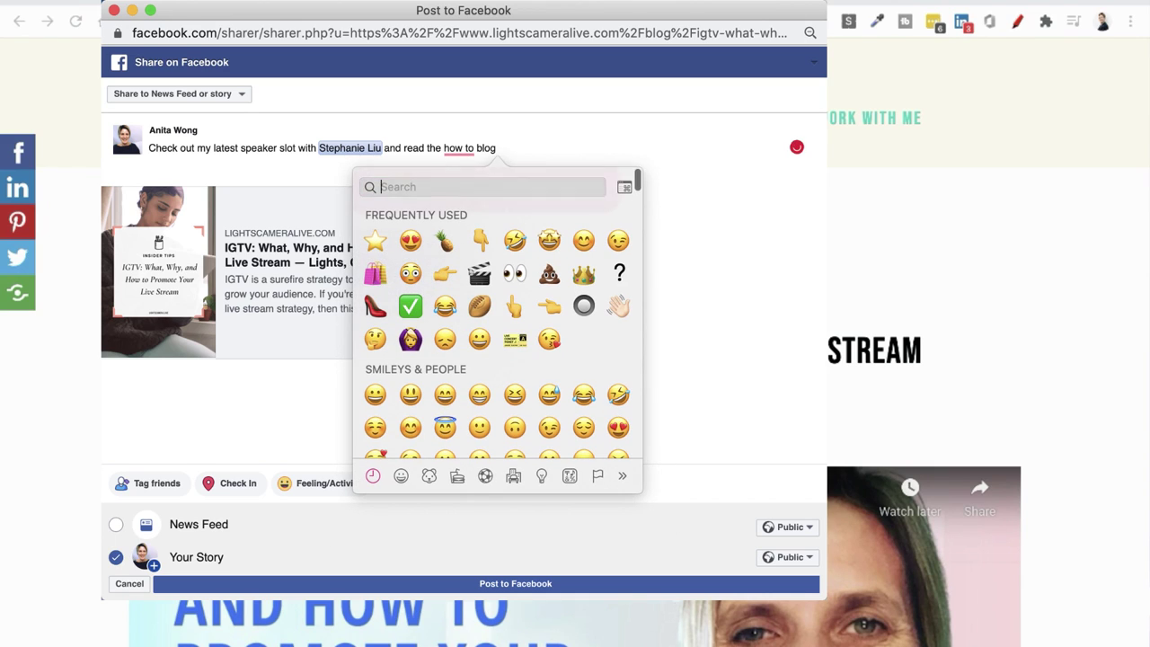
{"action": "left_click", "coordinate": [478, 241]}
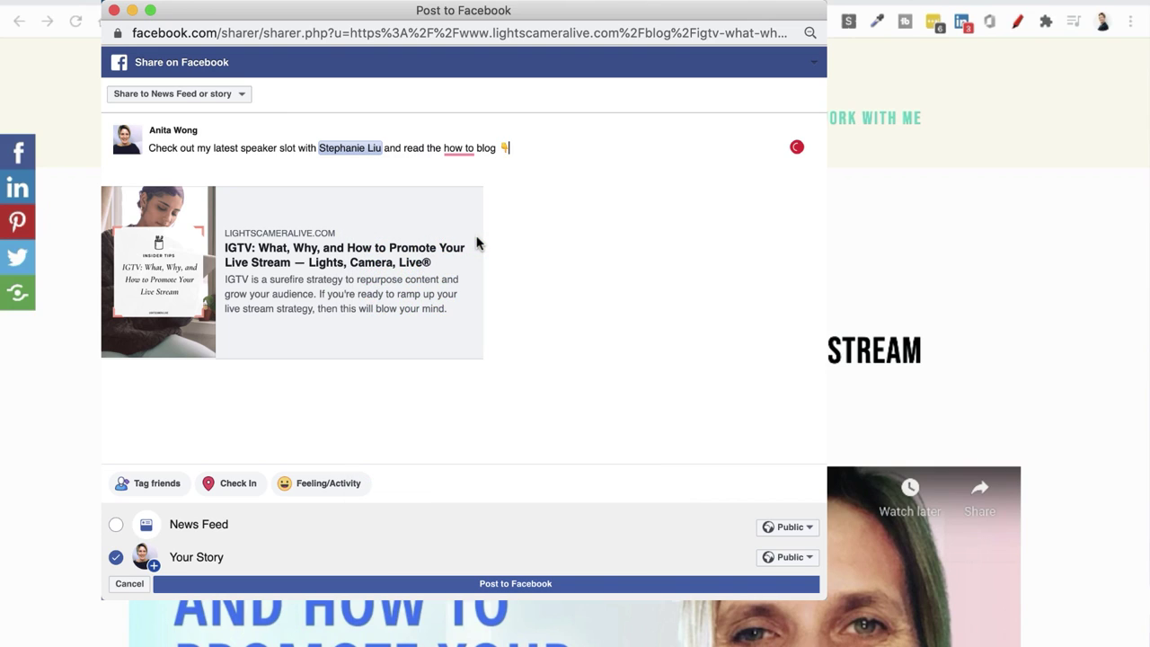
{"action": "key", "text": "super+equal"}
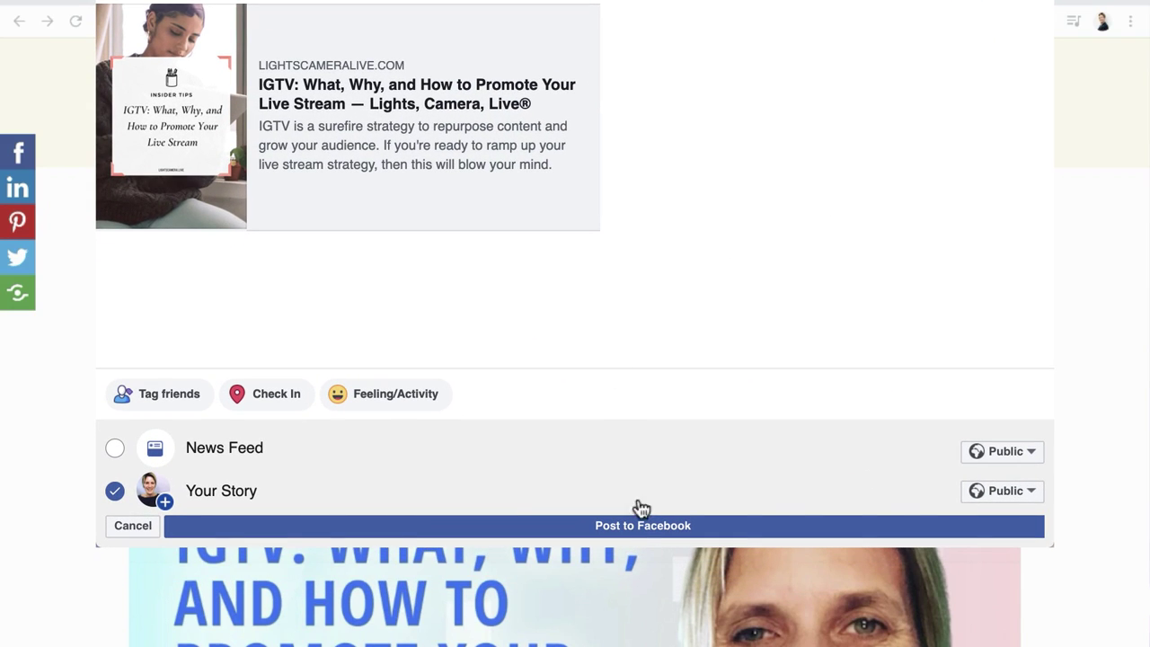
{"action": "left_click", "coordinate": [644, 532]}
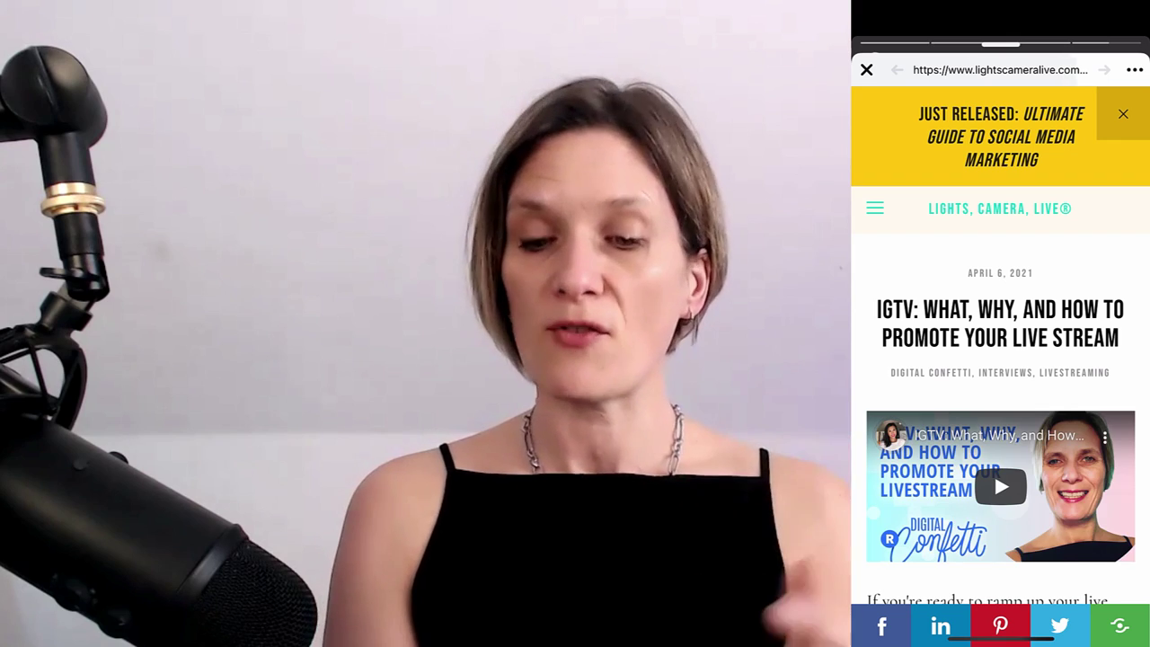
{"action": "scroll", "coordinate": [1001, 360], "scroll_direction": "down", "scroll_amount": 5}
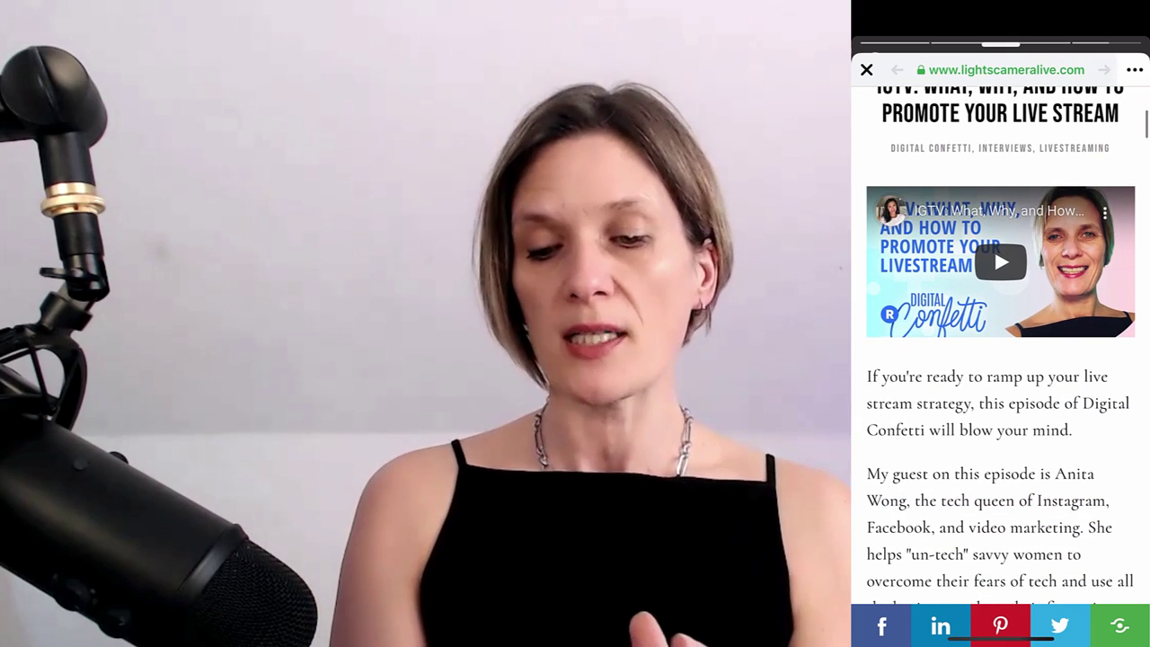
{"action": "scroll", "coordinate": [1000, 360], "scroll_direction": "down", "scroll_amount": 10}
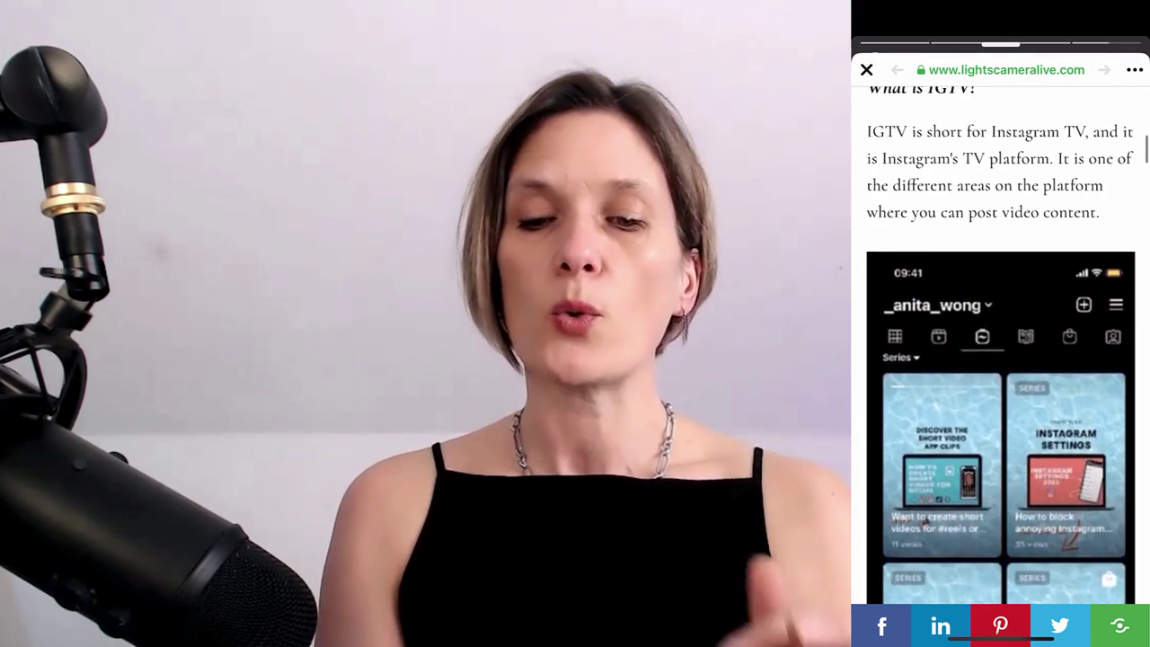
{"action": "scroll", "coordinate": [1000, 359], "scroll_direction": "down", "scroll_amount": 5}
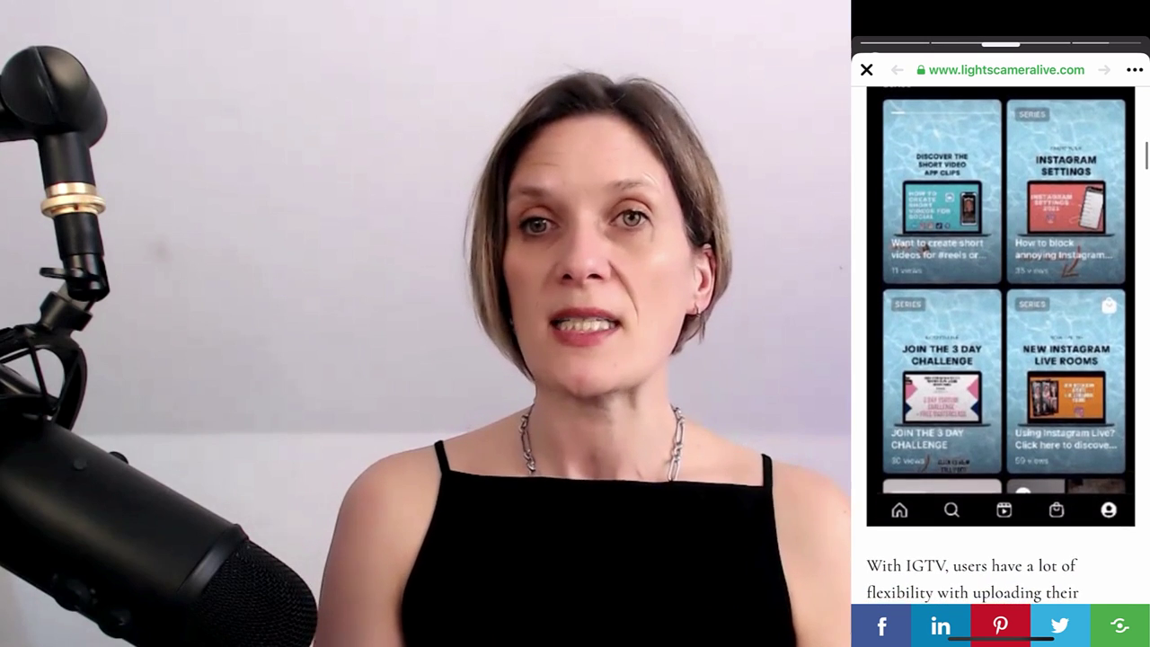